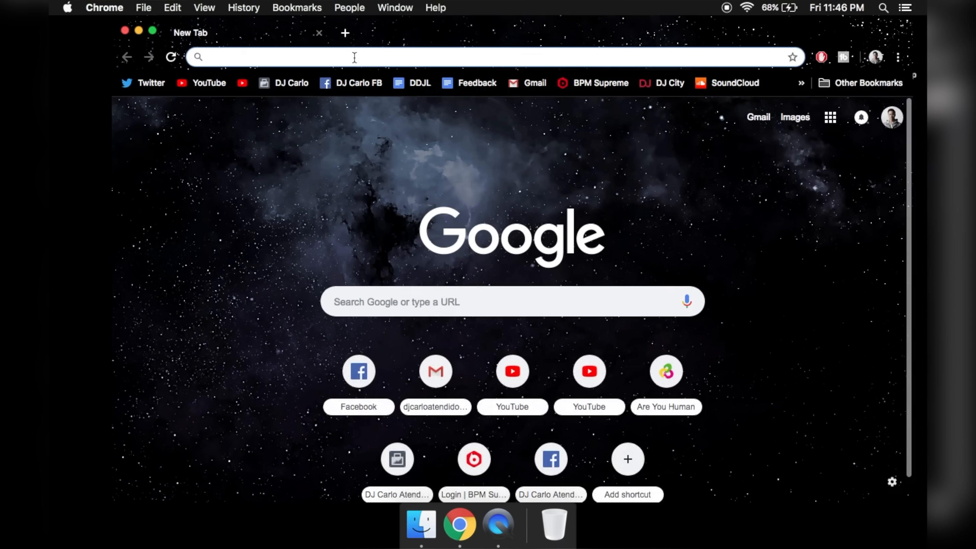
Step: Search for 'Serato DJ Lite', open Serato's download page and request the v1.0.5 Mac download
text(Serato DJ Lite)
key(Return)
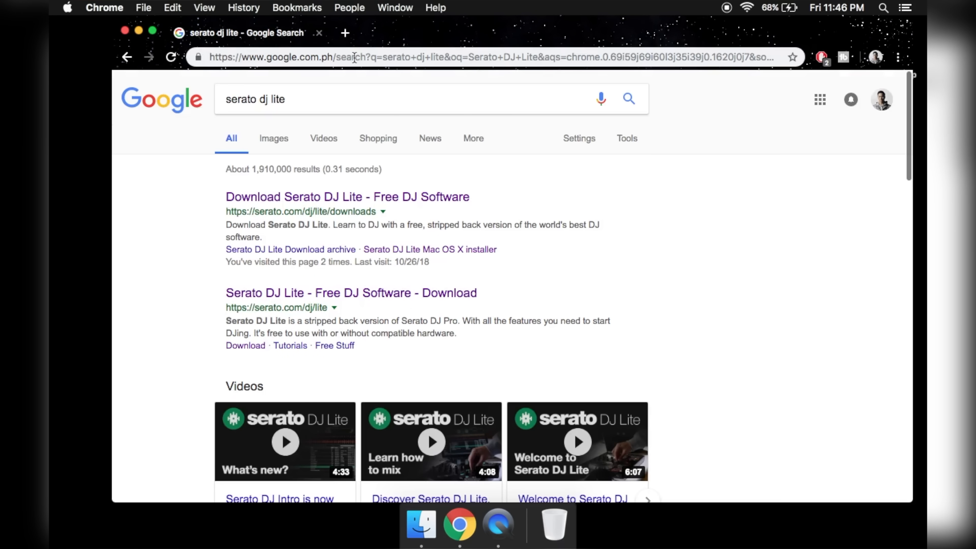
click(389, 197)
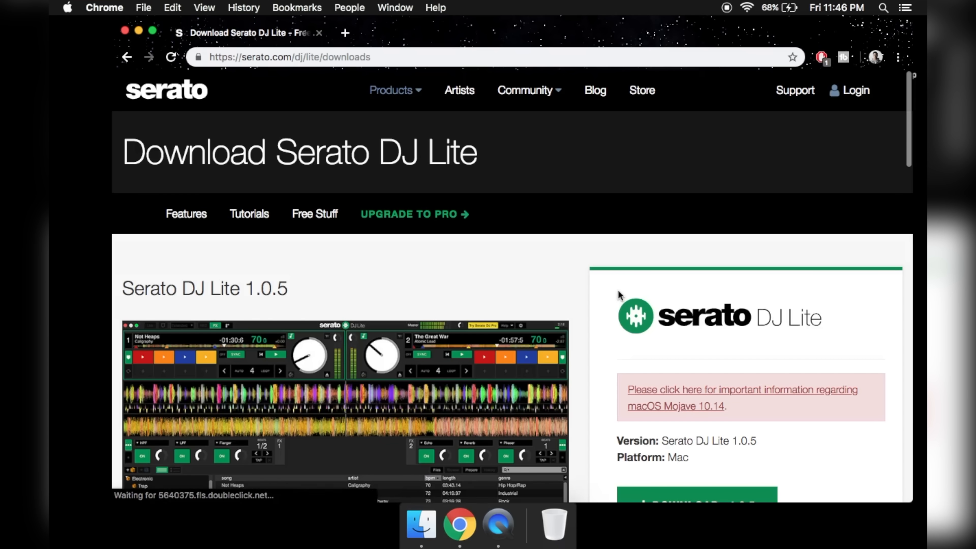
scroll(618, 290, down, 7)
scroll(618, 290, up, 3)
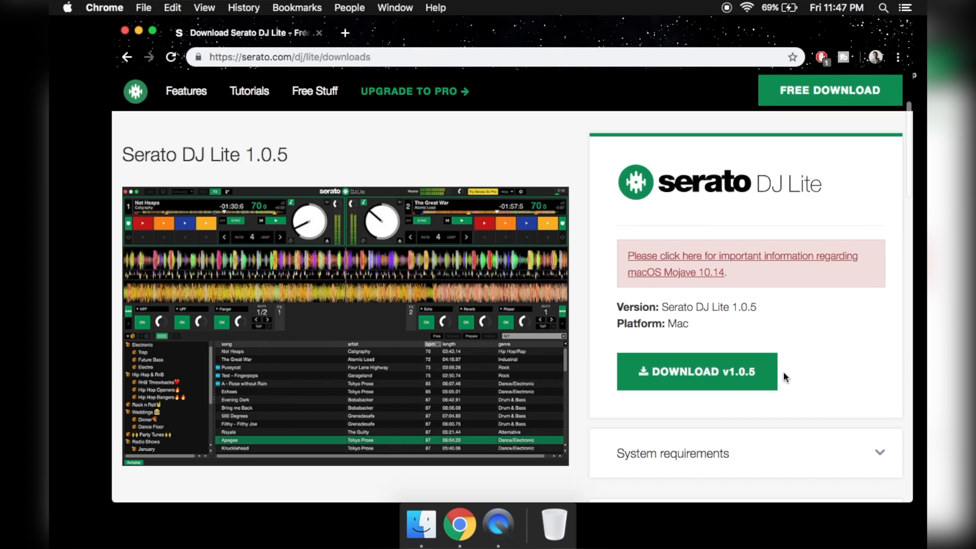
click(744, 383)
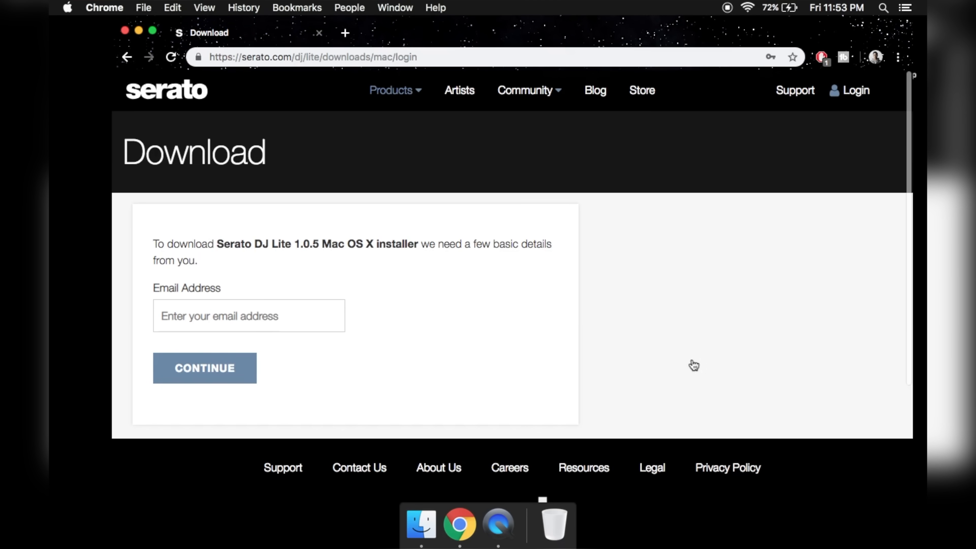
Step: Enter an e-mail address and a confirmed password on Serato's sign-up form and submit it
click(250, 316)
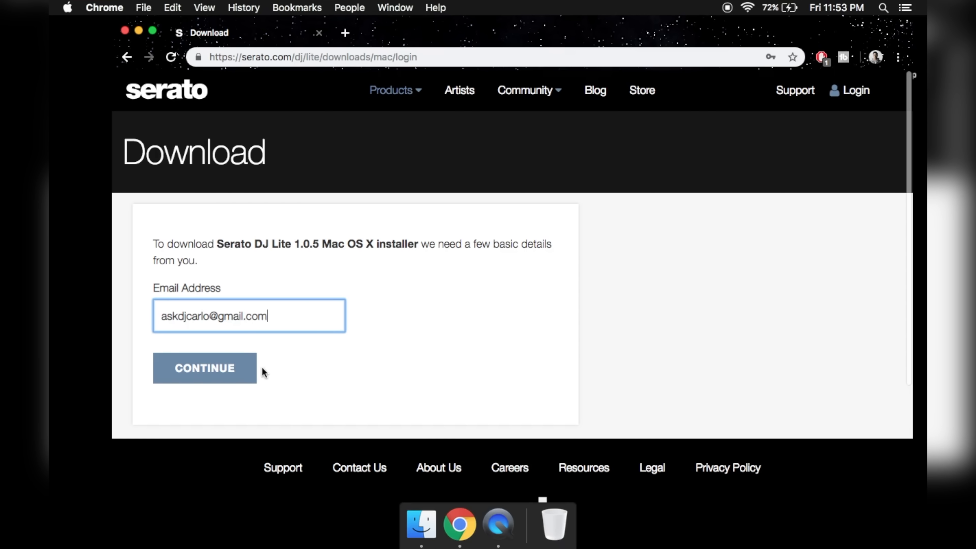
click(228, 367)
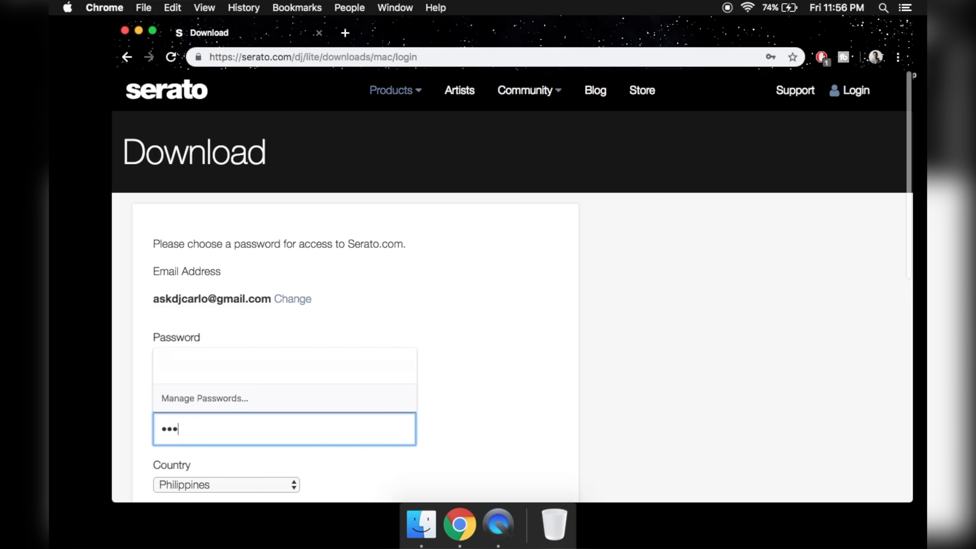
text(••••••••)
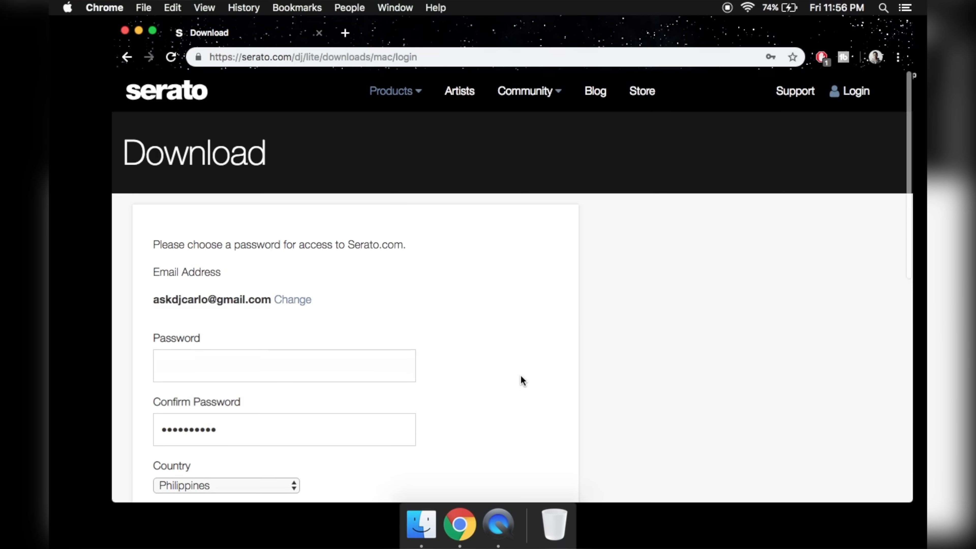
scroll(521, 374, down, 5)
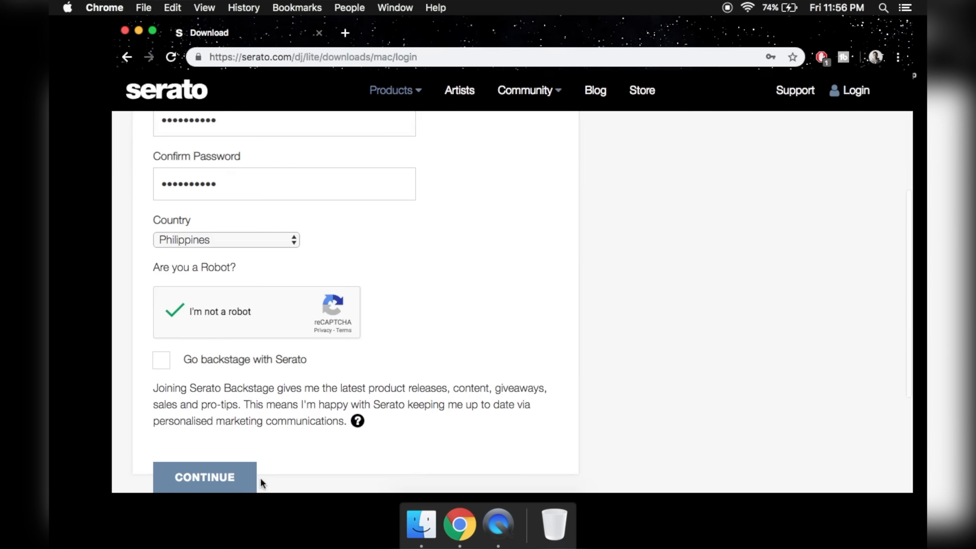
click(231, 479)
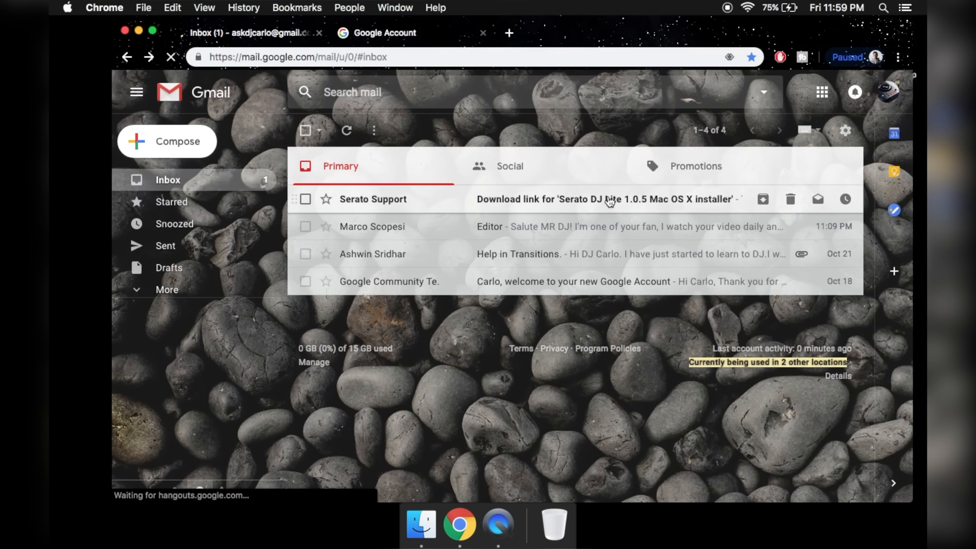
Step: Verify the address from Serato Support's e-mail and confirm compatible hardware to start the 1.0.5 download
click(634, 201)
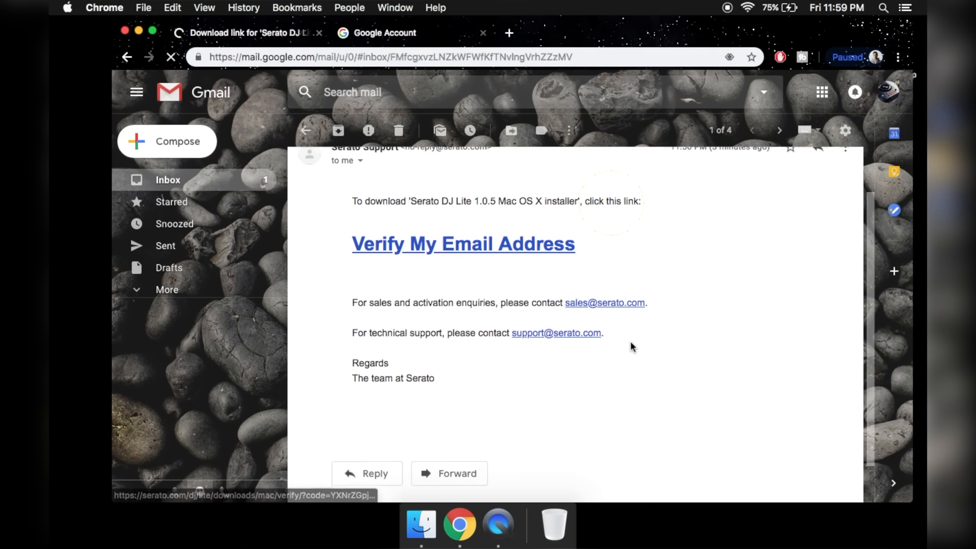
click(522, 253)
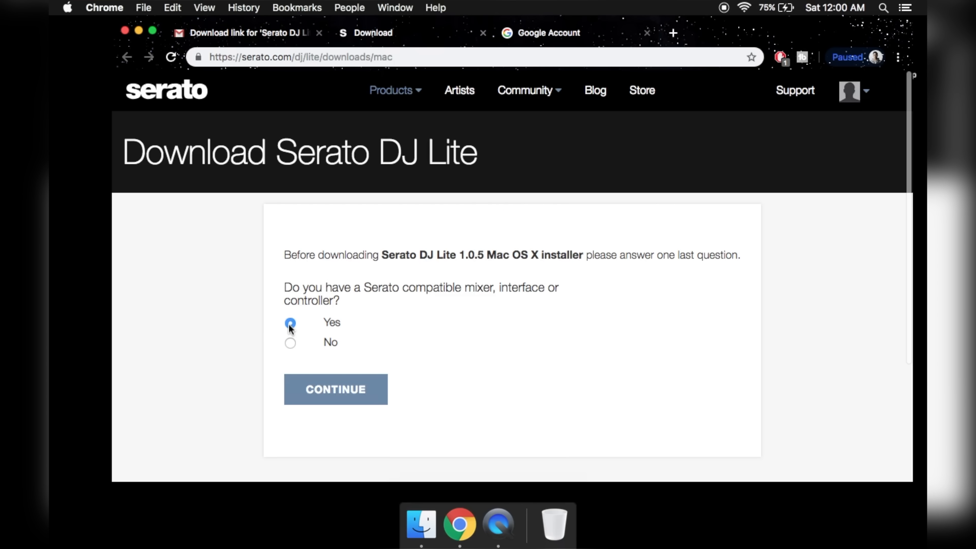
click(339, 401)
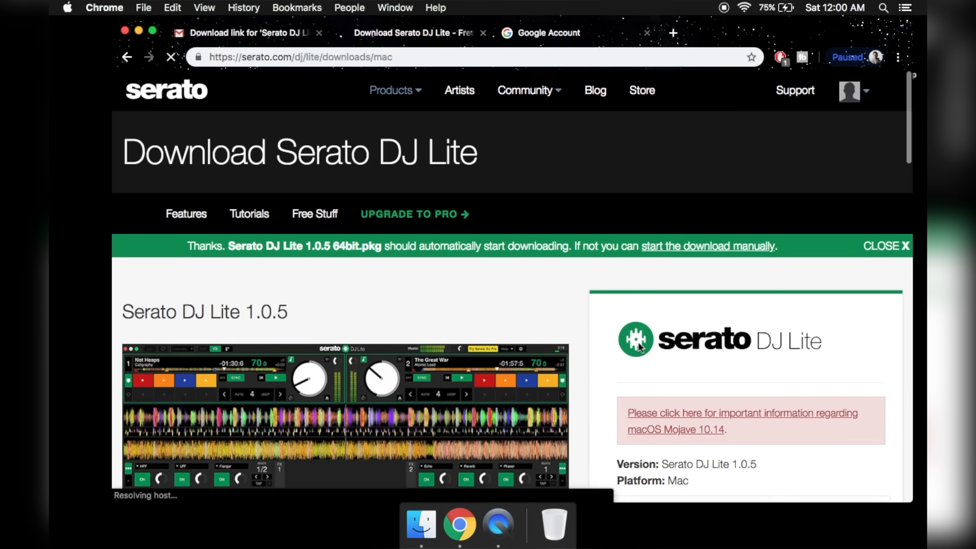
scroll(636, 414, down, 5)
scroll(639, 342, up, 1)
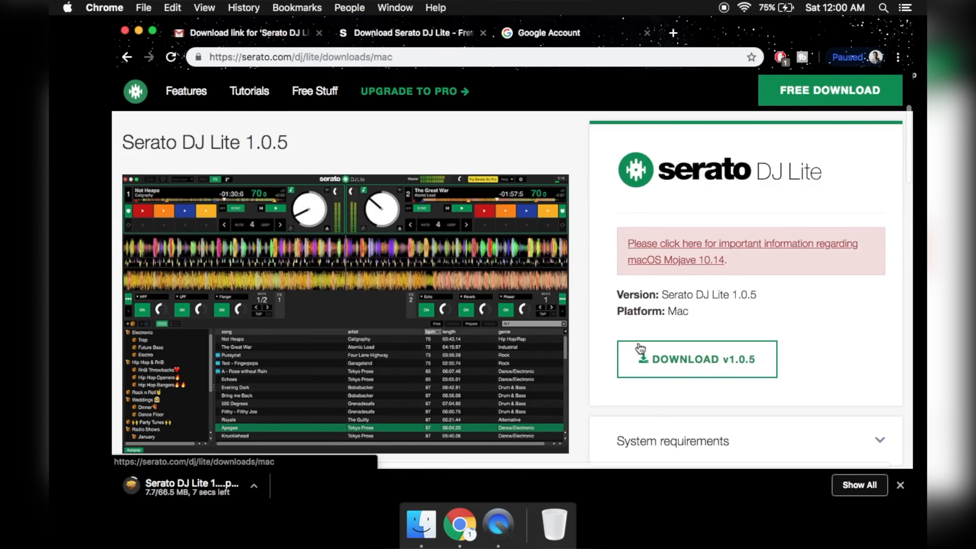
Step: Open the downloaded Serato DJ Lite installer package and accept the licence agreement
click(234, 495)
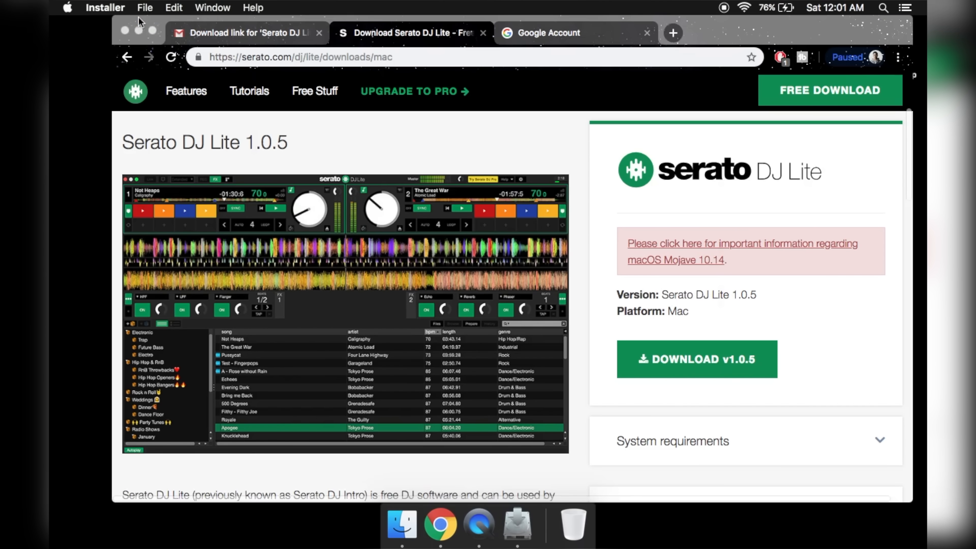
click(138, 26)
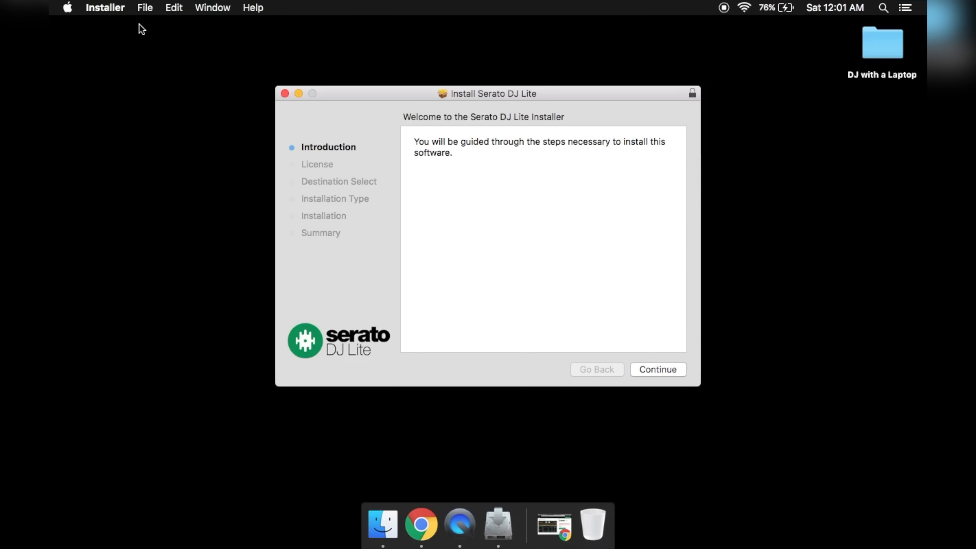
click(655, 368)
click(654, 368)
click(640, 210)
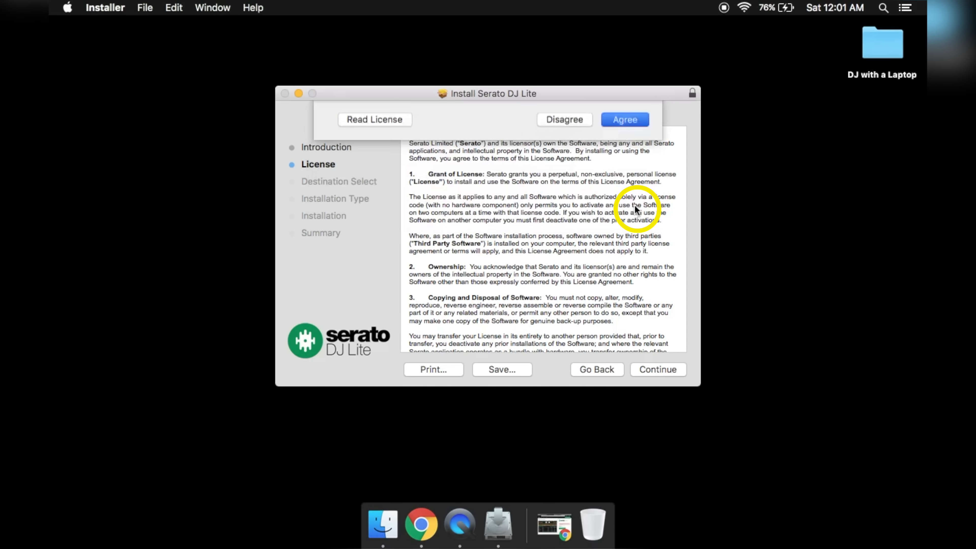
Step: Install Serato DJ Lite with the admin password, then close the installer and trash the package
click(643, 369)
click(643, 368)
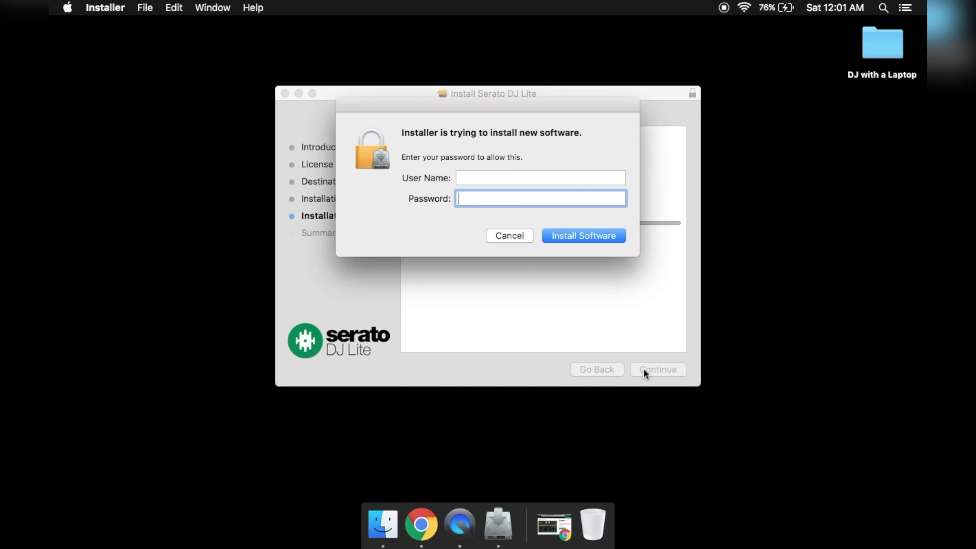
key(Return)
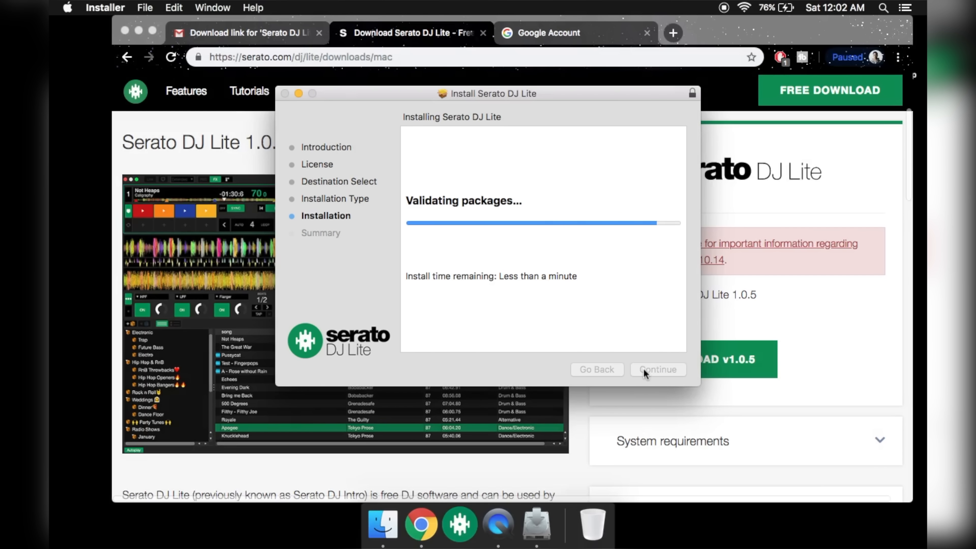
click(644, 369)
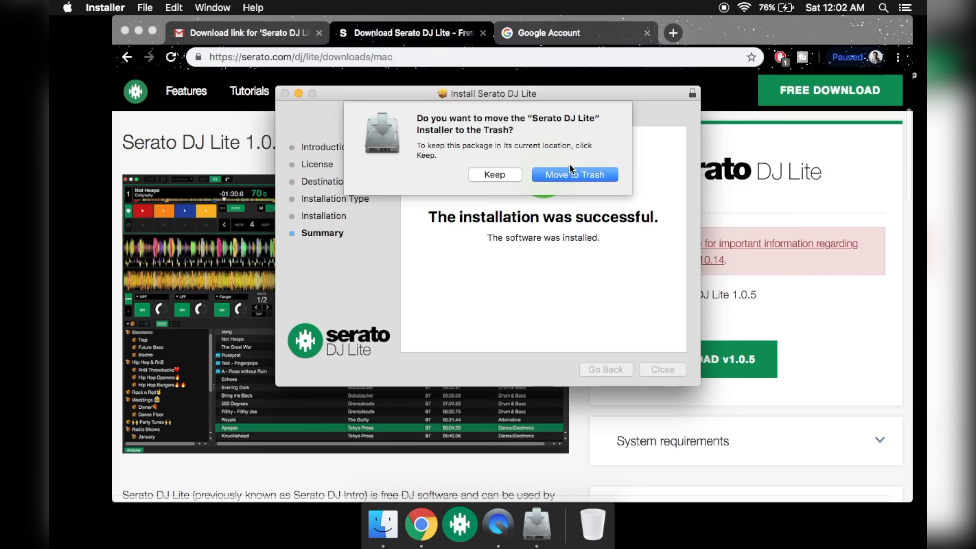
click(564, 176)
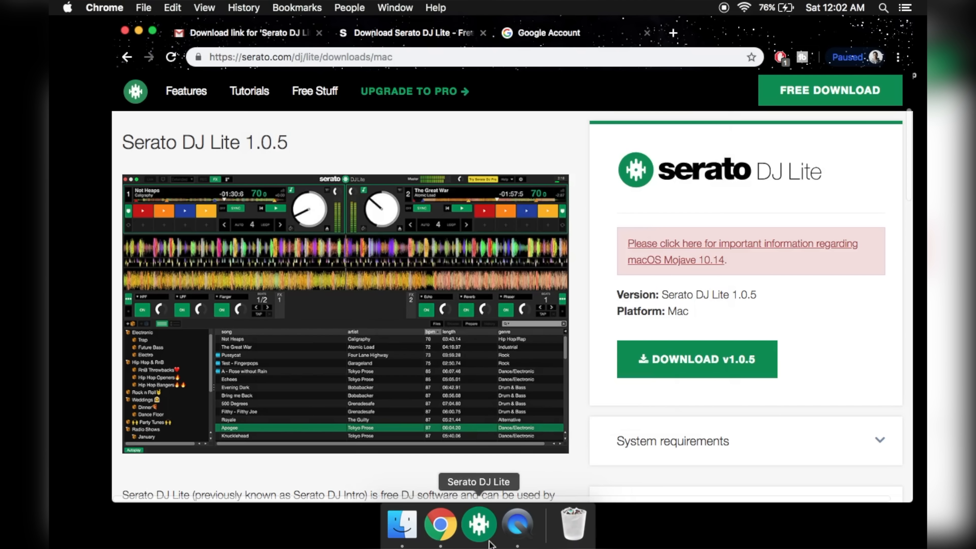
Step: Launch Serato DJ Lite from the Dock, log in with the account e-mail and password, and start mixing
click(477, 535)
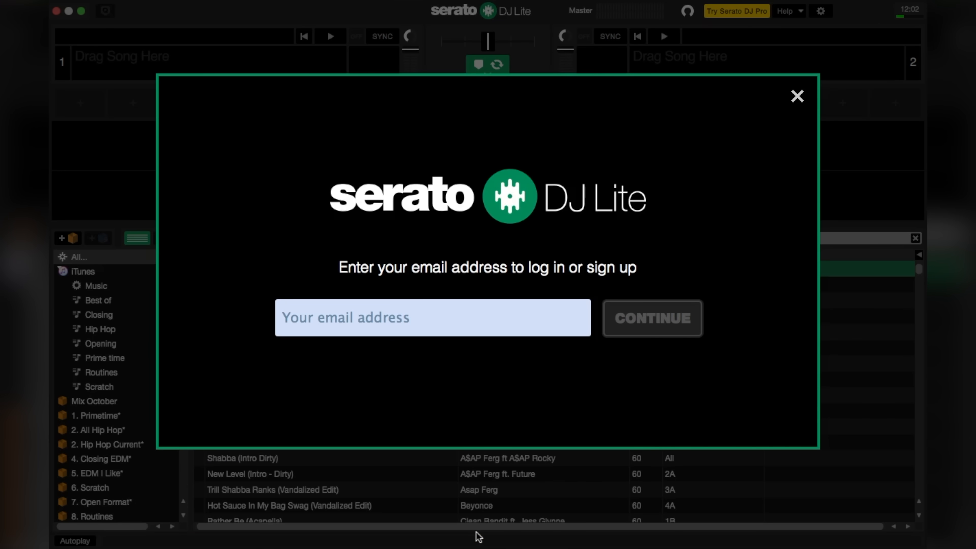
click(349, 319)
click(627, 326)
click(570, 320)
click(647, 316)
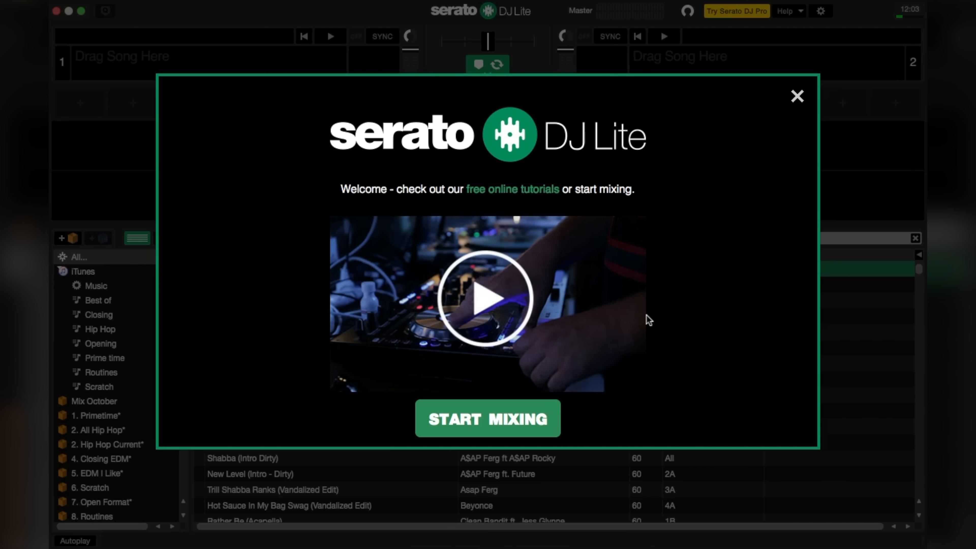
click(520, 417)
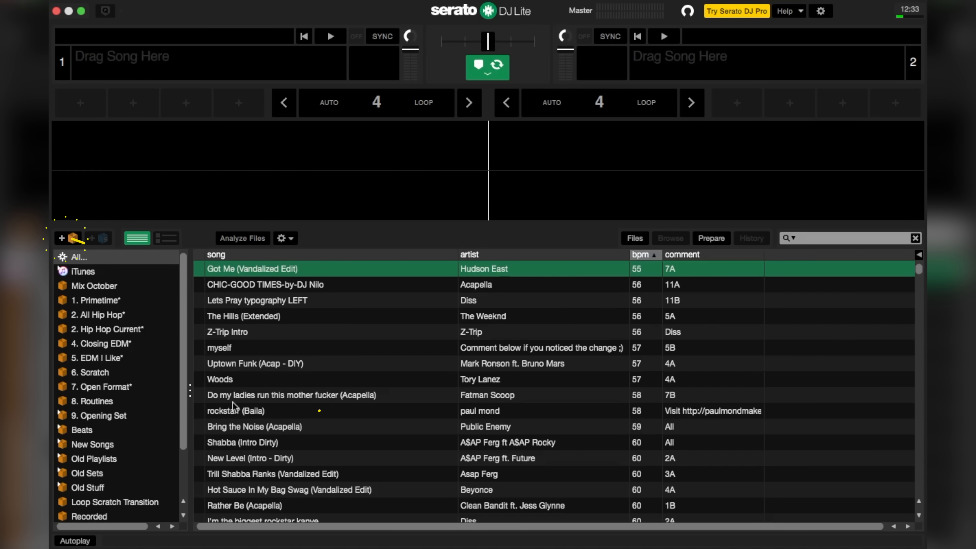
Step: Add a new crate to the library and rename it 'First Mix'
click(73, 239)
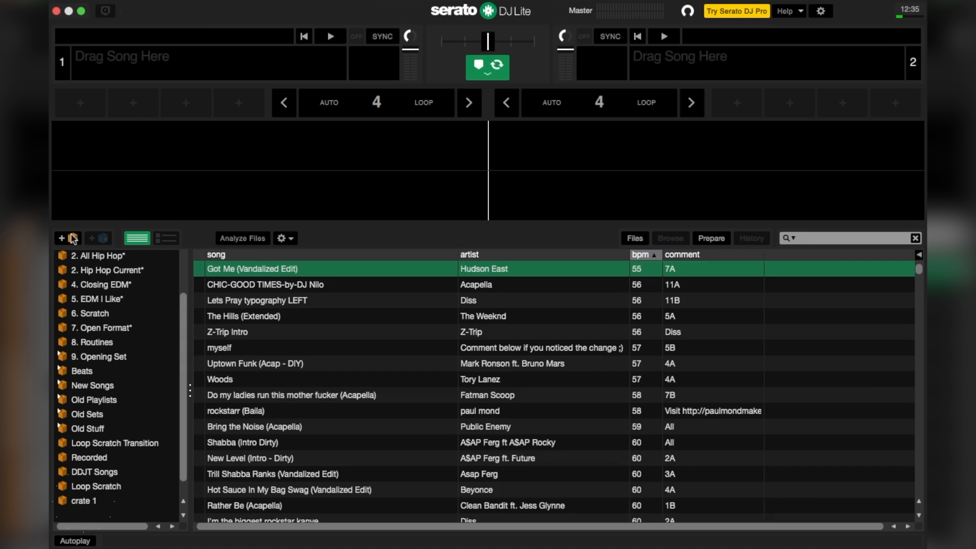
double_click(112, 504)
text(Firs)
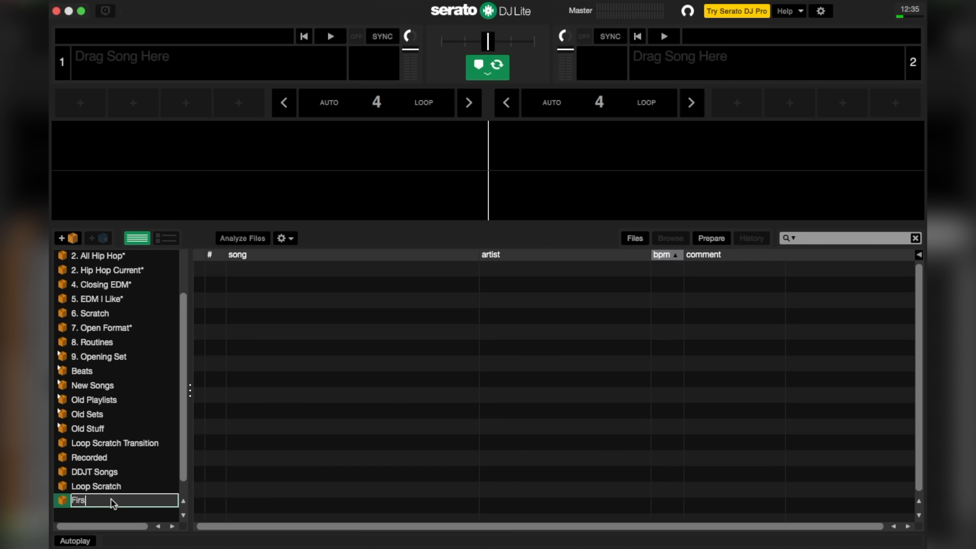
text(t Mix)
key(Return)
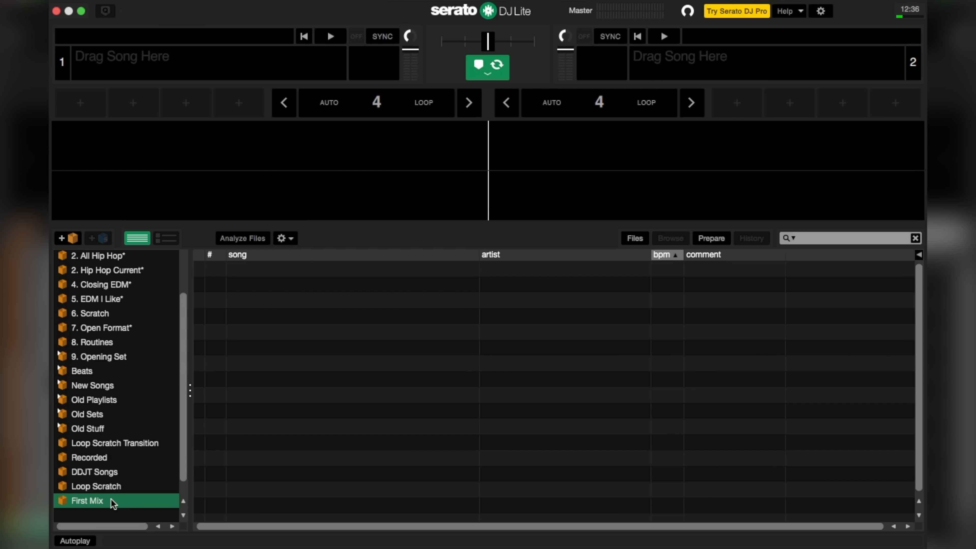
Step: Open Finder's Downloads folder and select both downloaded wav tracks
key(ctrl+Up)
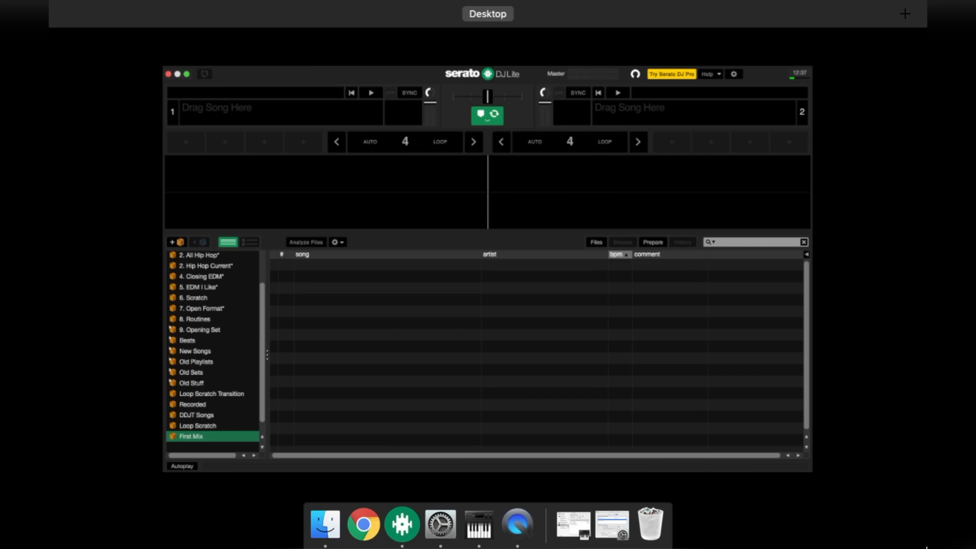
click(324, 539)
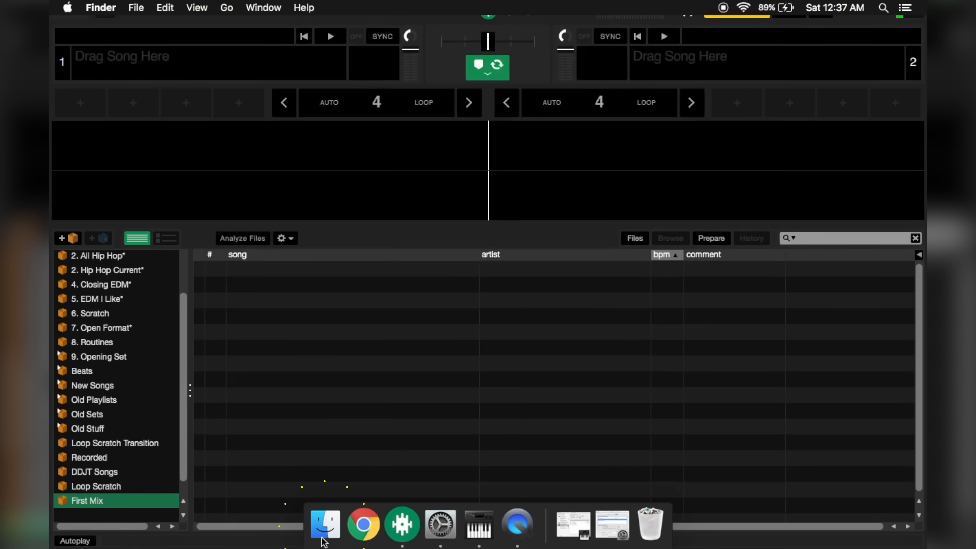
drag(521, 139, 361, 389)
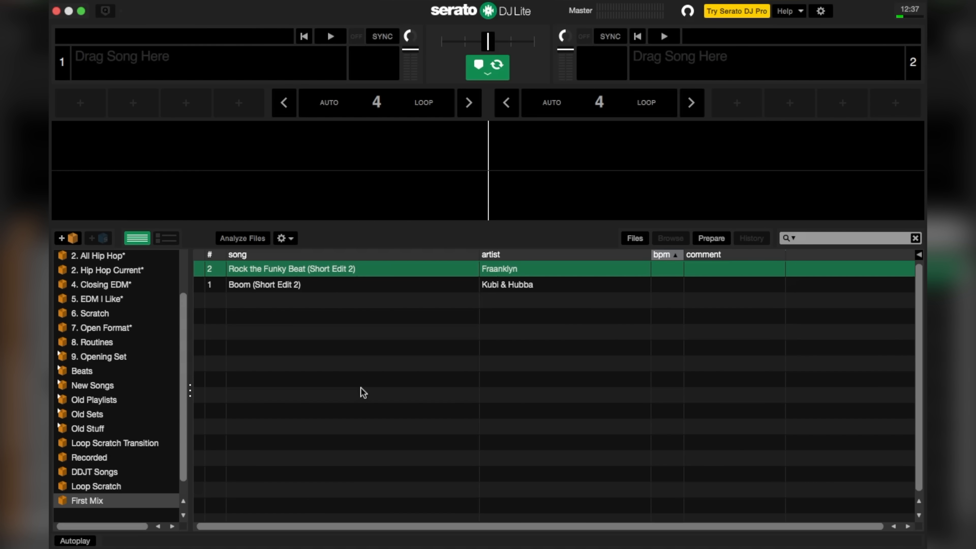
Step: Select both First Mix songs and analyze them so each shows 124 BPM
key(super+a)
click(243, 239)
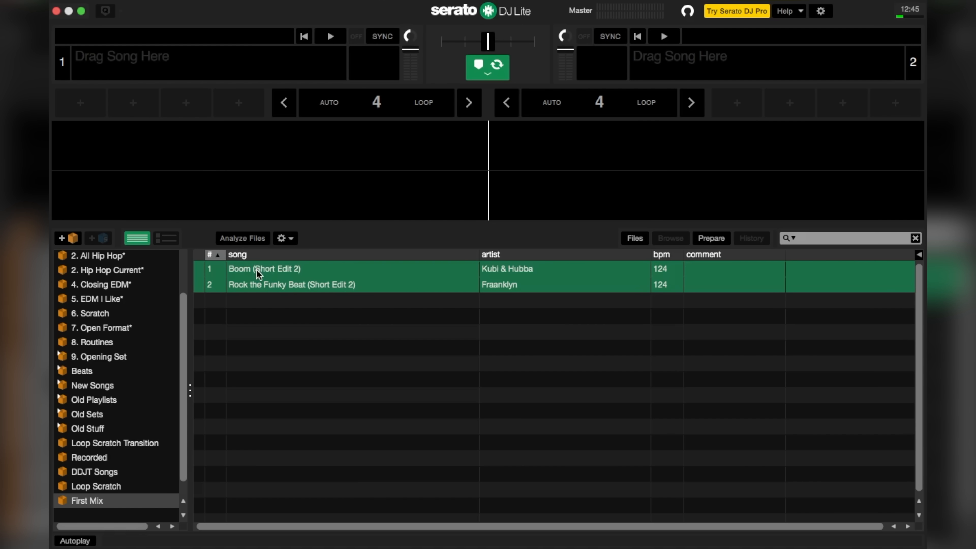
Step: Drag Boom (Short Edit 2) from the library to deck 1 and Rock the Funky Beat (Short Edit 2) to deck 2
click(258, 271)
drag(239, 90, 248, 81)
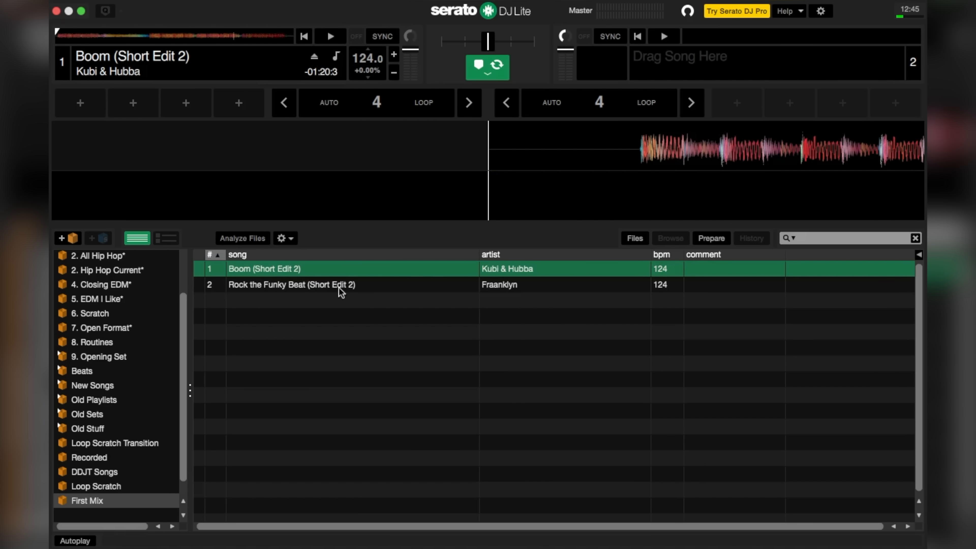
click(300, 285)
drag(290, 289, 676, 69)
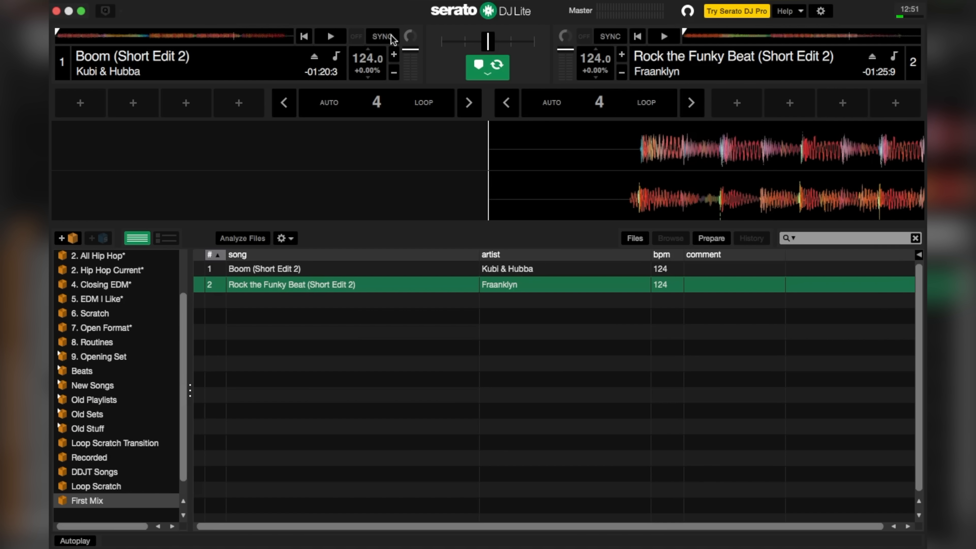
Step: Sync both decks at 124.0 BPM and start Boom playing on deck 1
click(391, 35)
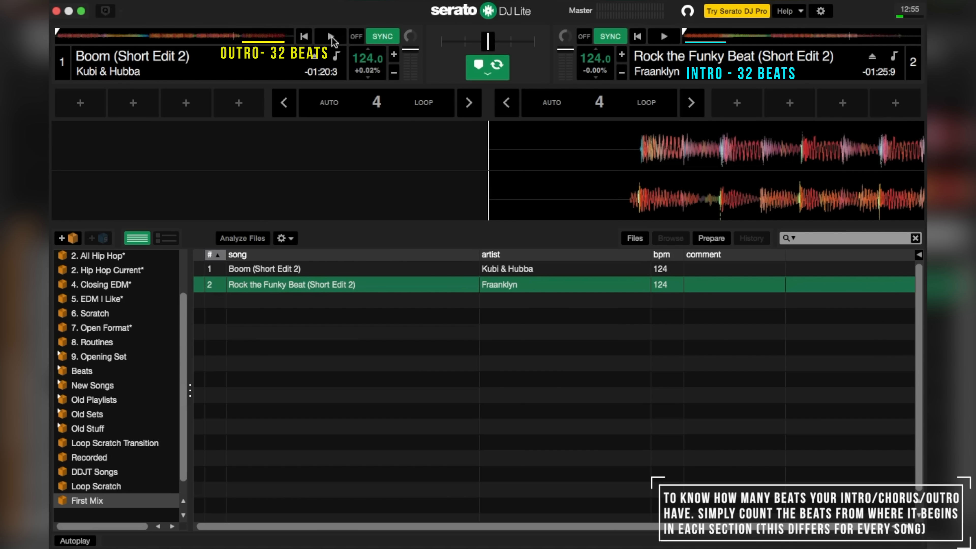
click(331, 37)
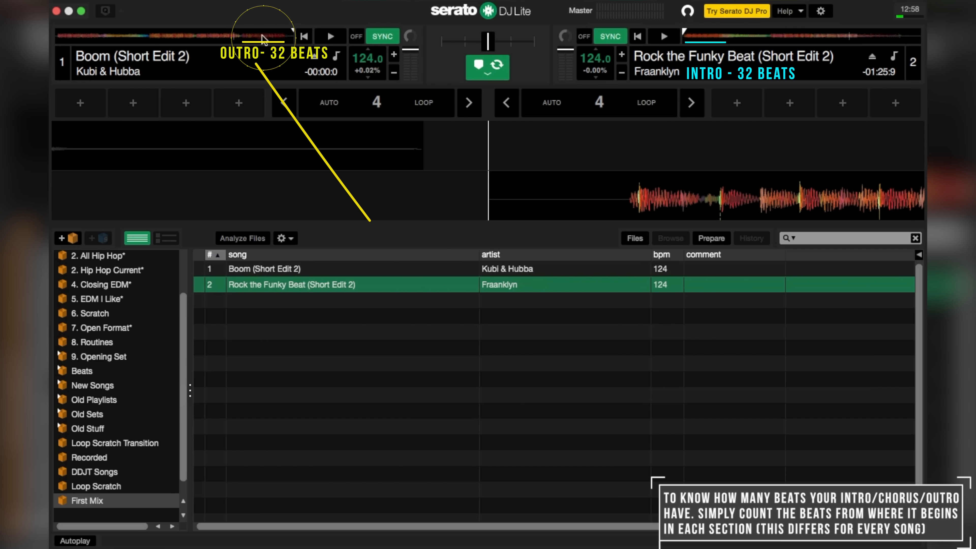
Step: Move Boom on deck 1 to its 32-beat outro, 17.4 seconds from the end
click(242, 37)
drag(465, 141, 453, 143)
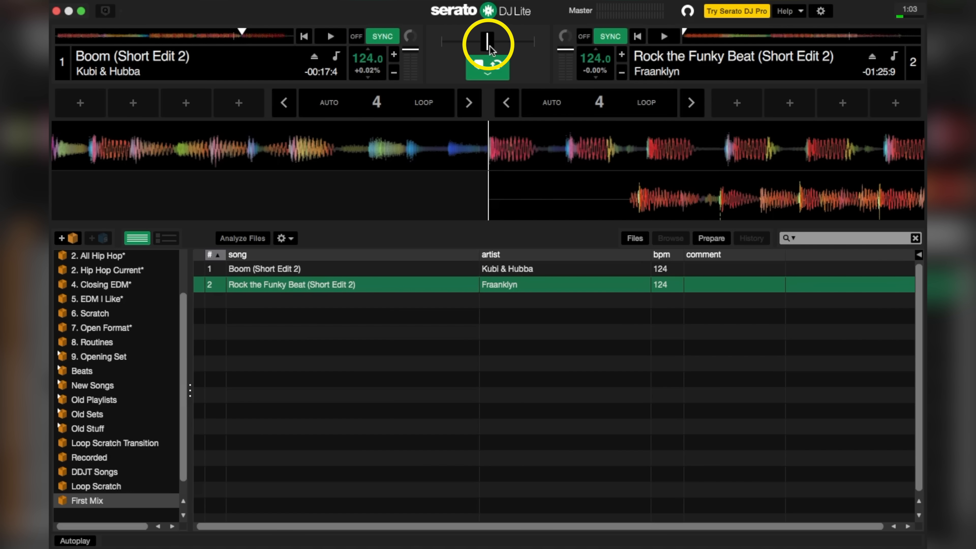
Step: Fade the crossfader fully to deck 1 and cue Rock the Funky Beat at its first beat
drag(490, 45, 441, 46)
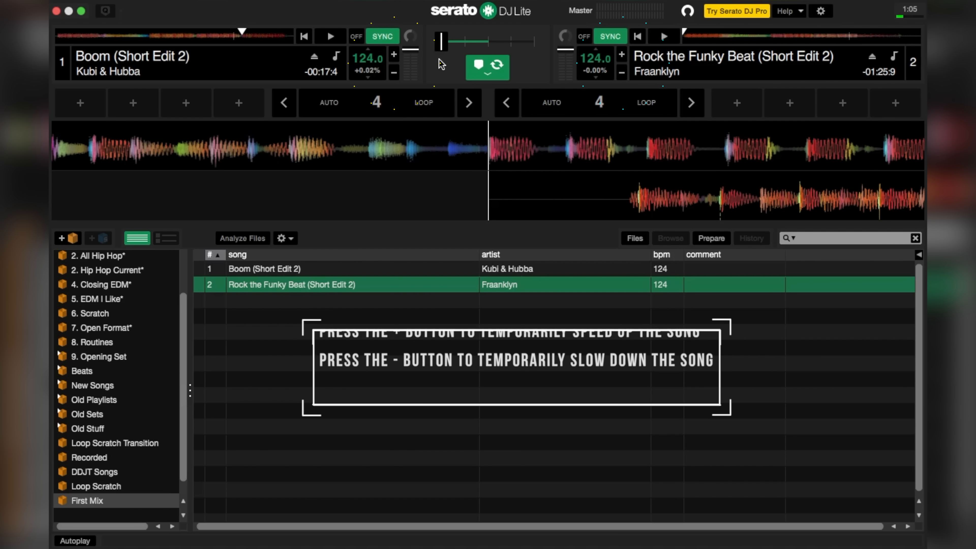
drag(686, 196, 536, 199)
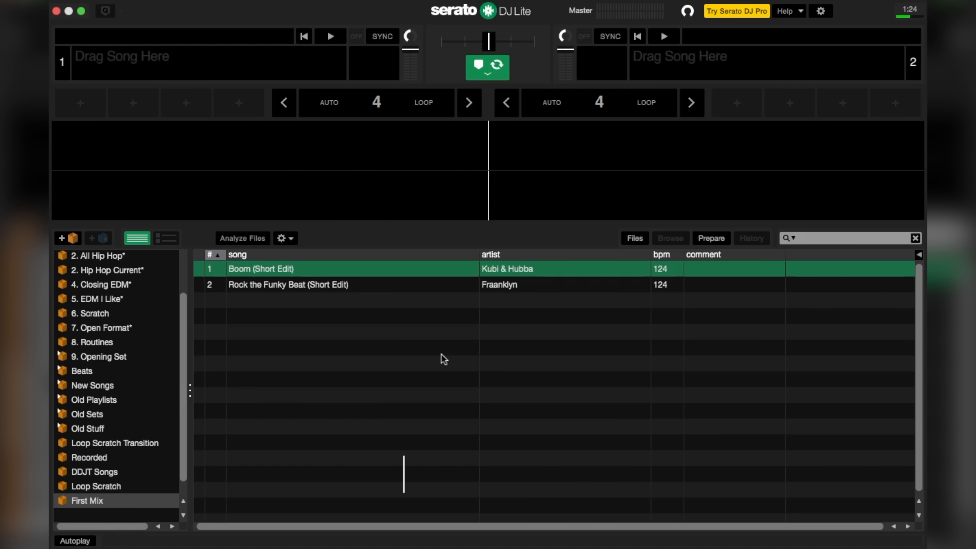
Step: Load Boom onto deck 1 and Rock the Funky Beat onto deck 2, fade fully left, and play Boom
drag(338, 271, 366, 159)
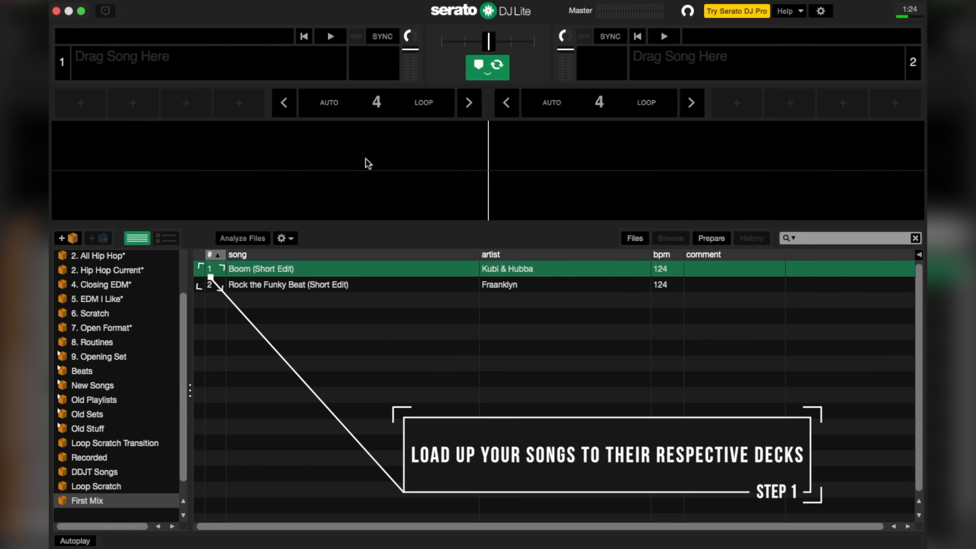
drag(328, 284, 486, 194)
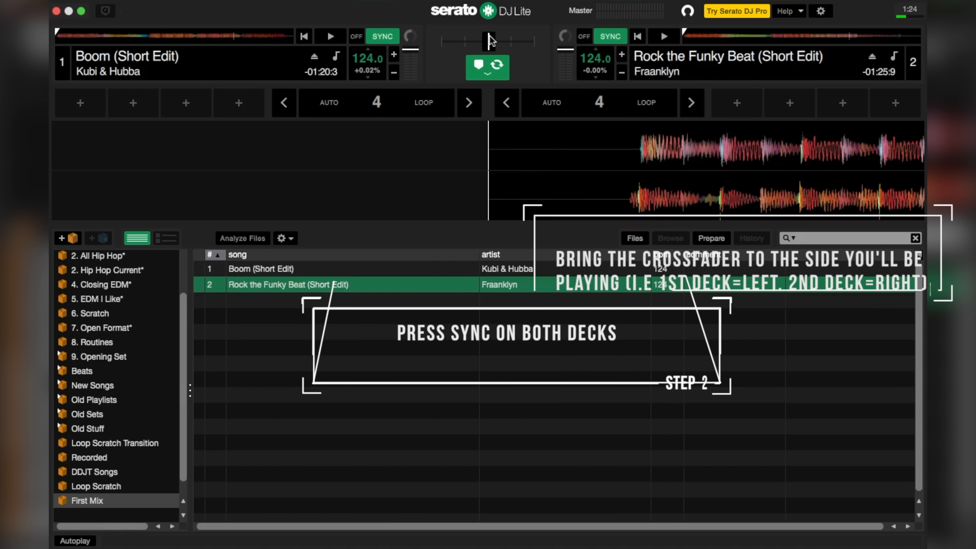
drag(489, 39, 436, 39)
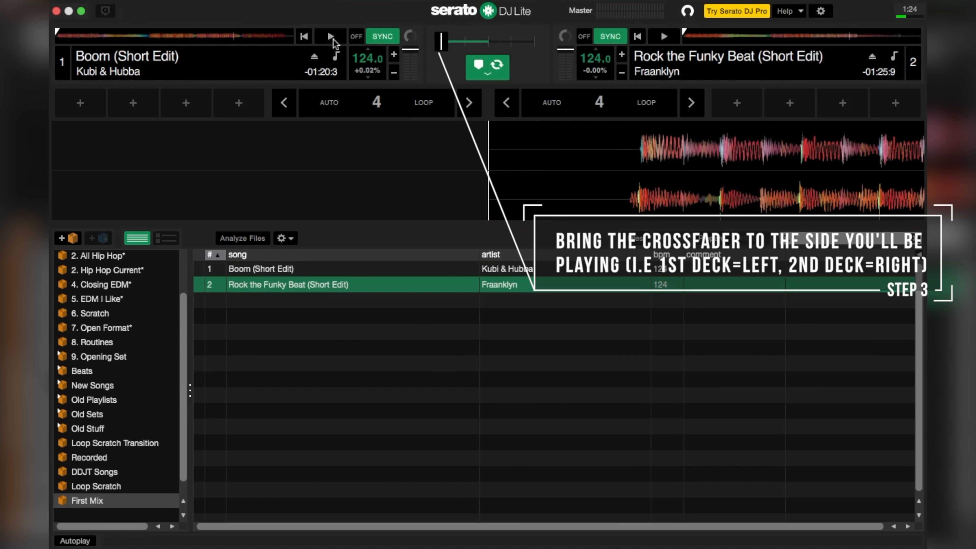
click(333, 40)
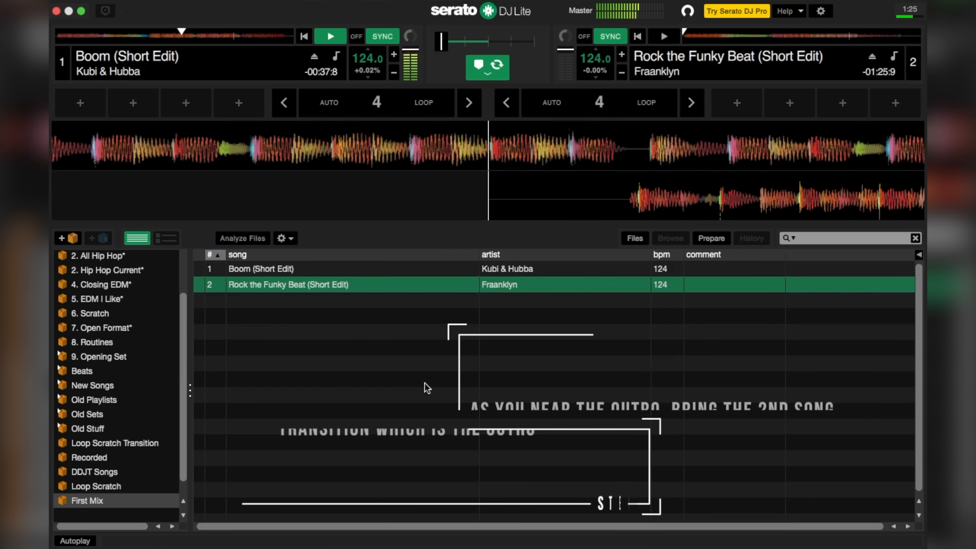
Step: Cue deck 2 at its first beat, start Rock the Funky Beat, and pitch-bend it into line
drag(662, 193, 579, 208)
drag(546, 205, 524, 203)
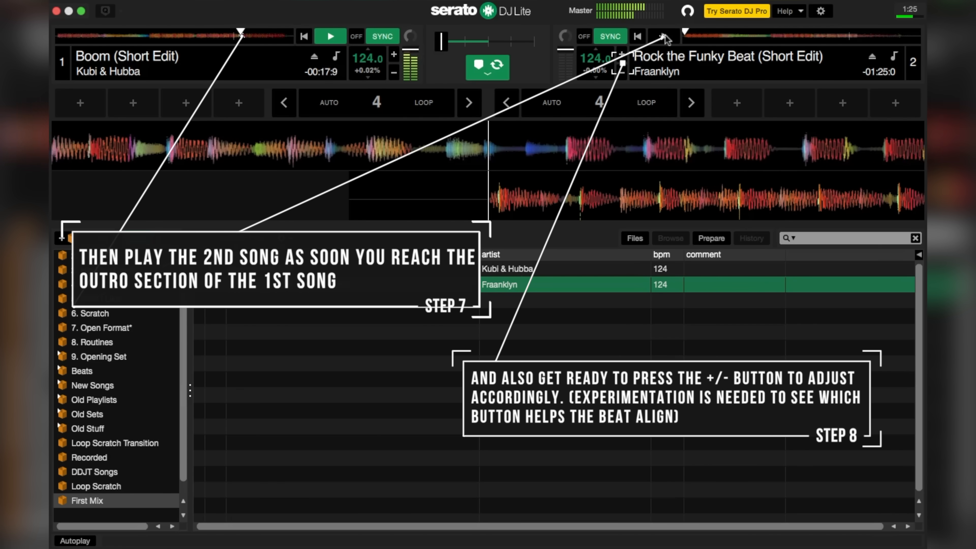
click(664, 36)
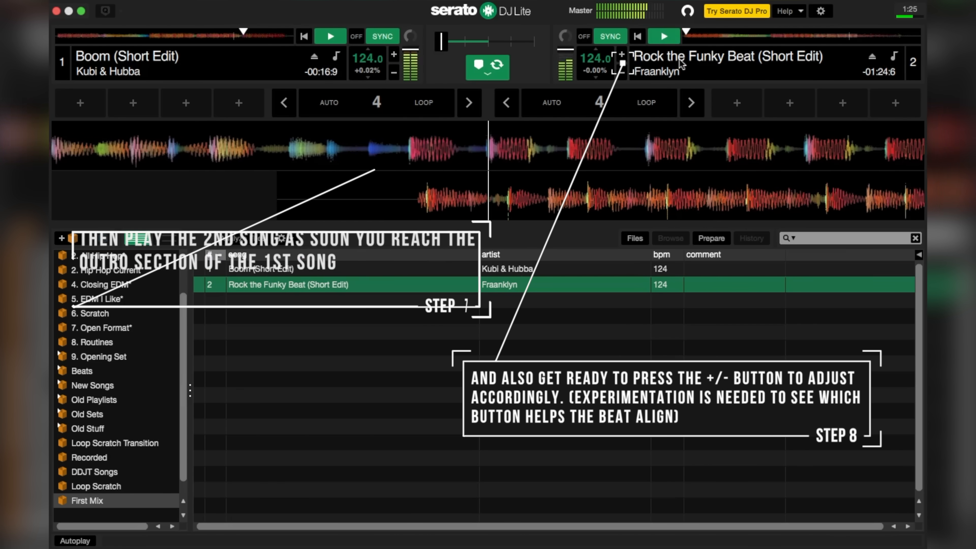
click(621, 59)
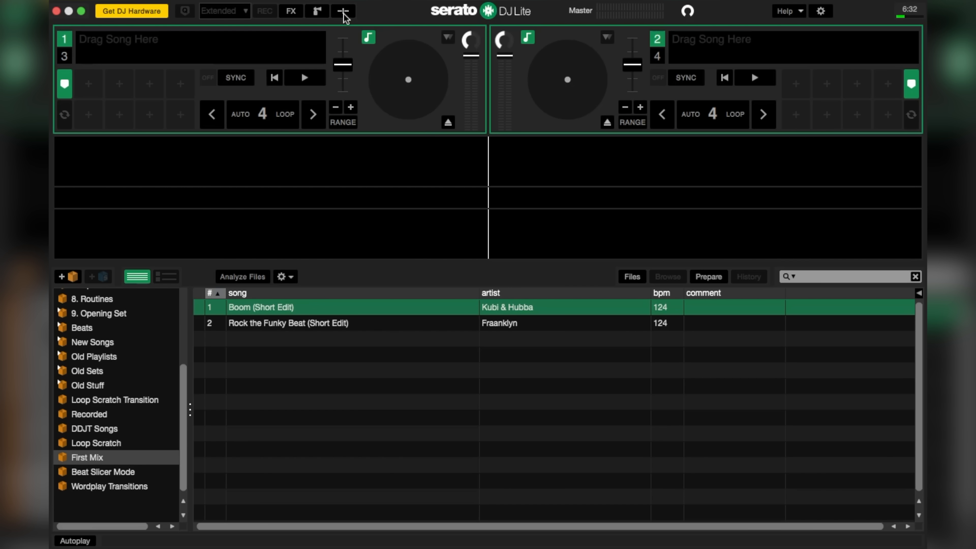
Step: Show the mixer panel and display the Serato Play keyboard shortcut map from its settings
click(344, 12)
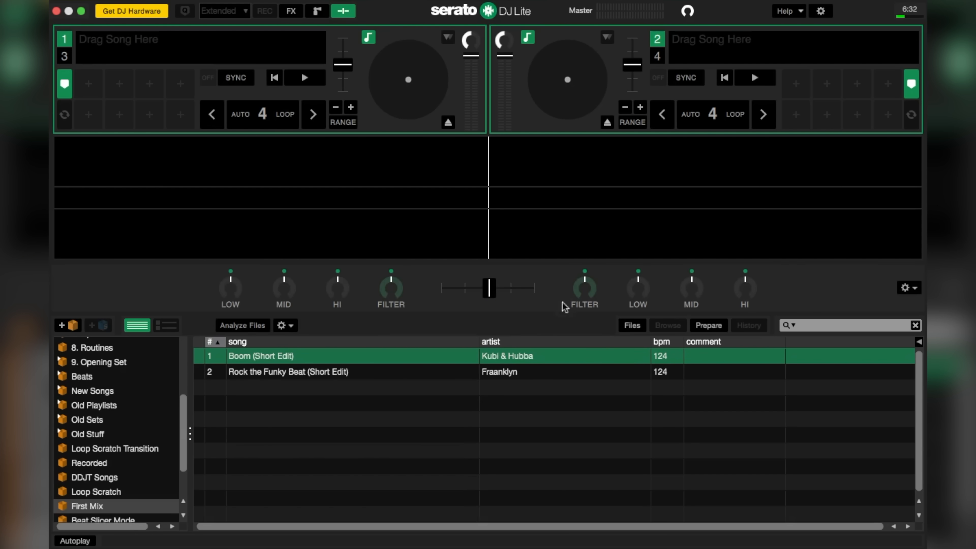
click(907, 289)
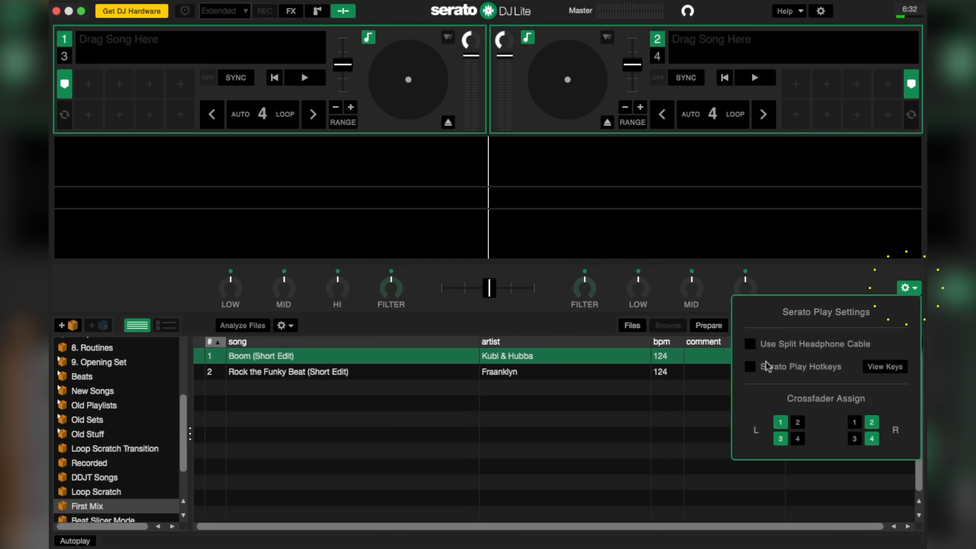
click(886, 368)
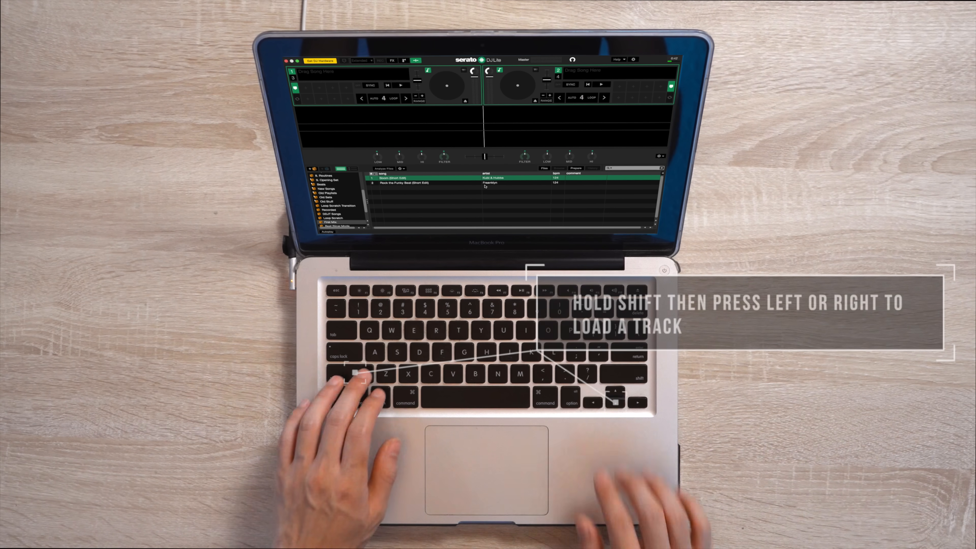
Step: Load Boom to deck 1 and Rock the Funky Beat to deck 2 with shortcuts, sync both, and fade toward deck 1
key(shift+Left)
key(Down)
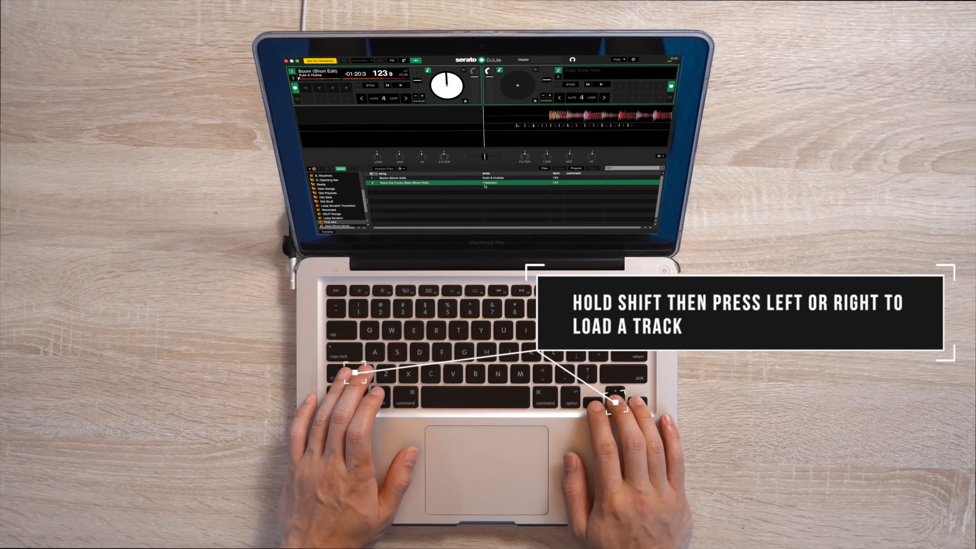
key(shift+Right)
key(t)
key(y)
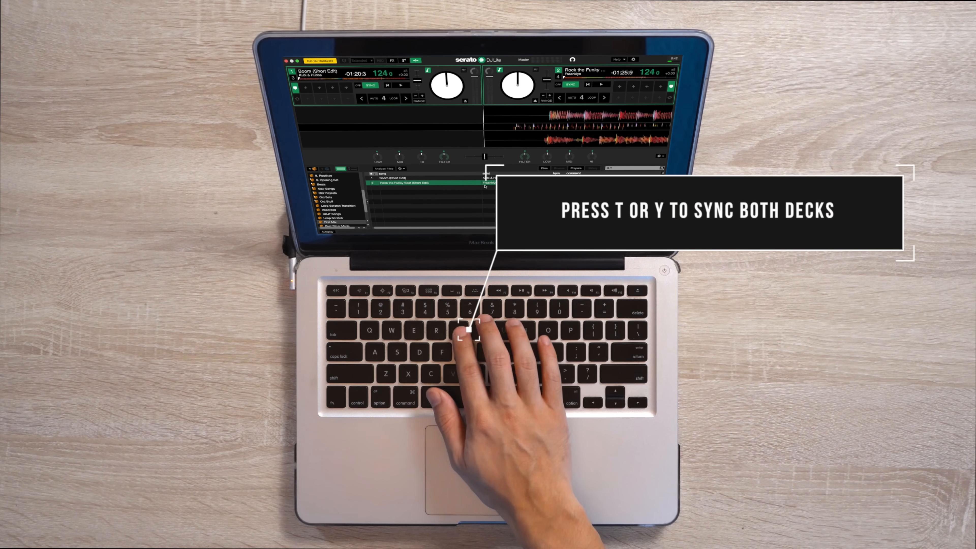
key(Left)
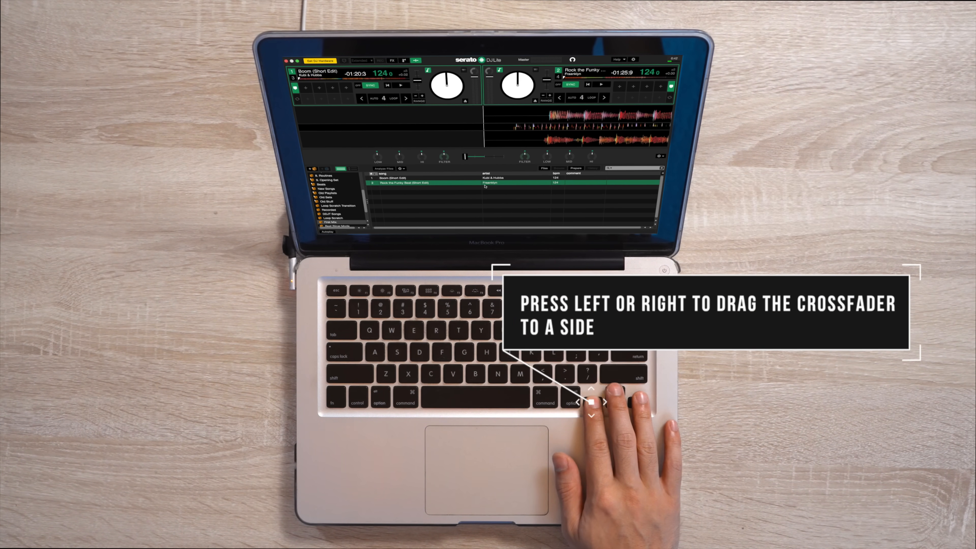
Step: Play Boom, start Rock the Funky Beat nudged into time with O/P, then fade toward deck 2
key(space)
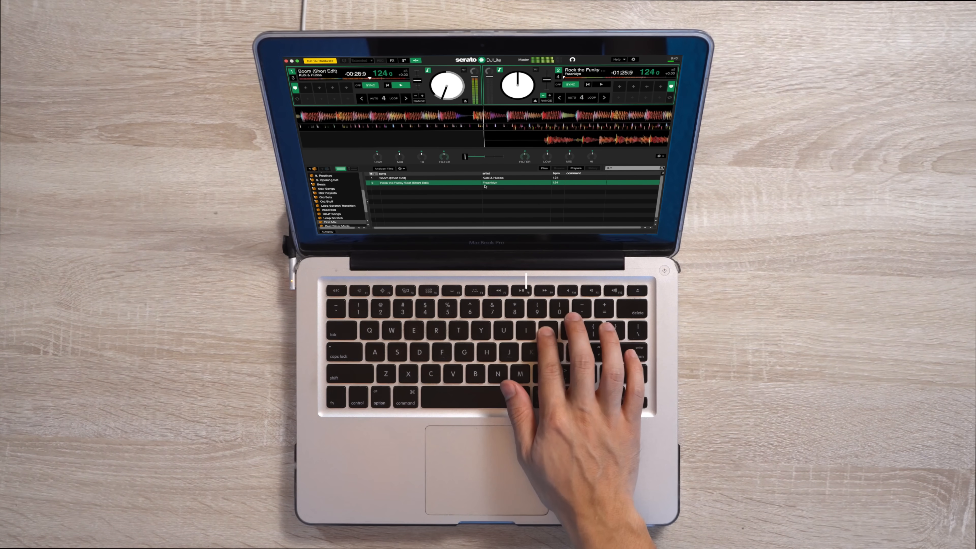
key(p)
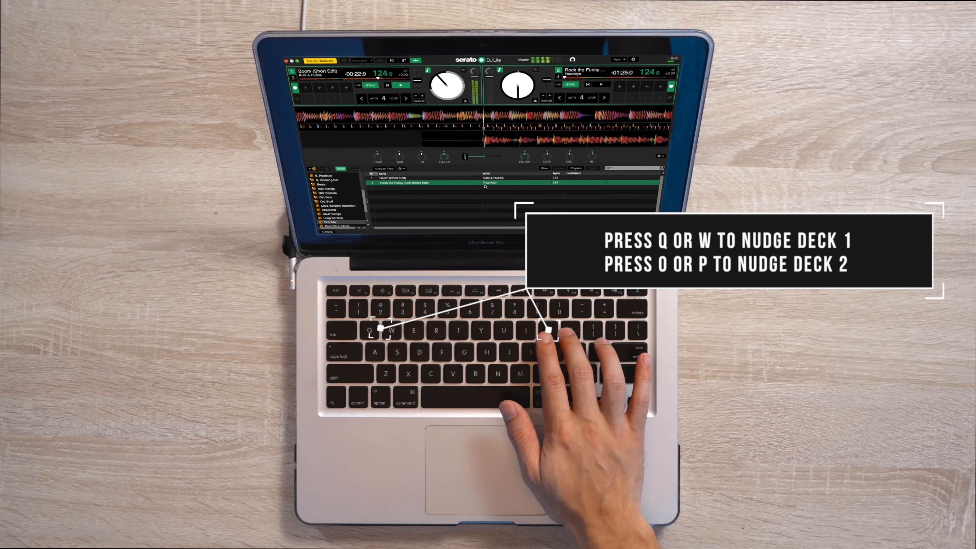
key(p)
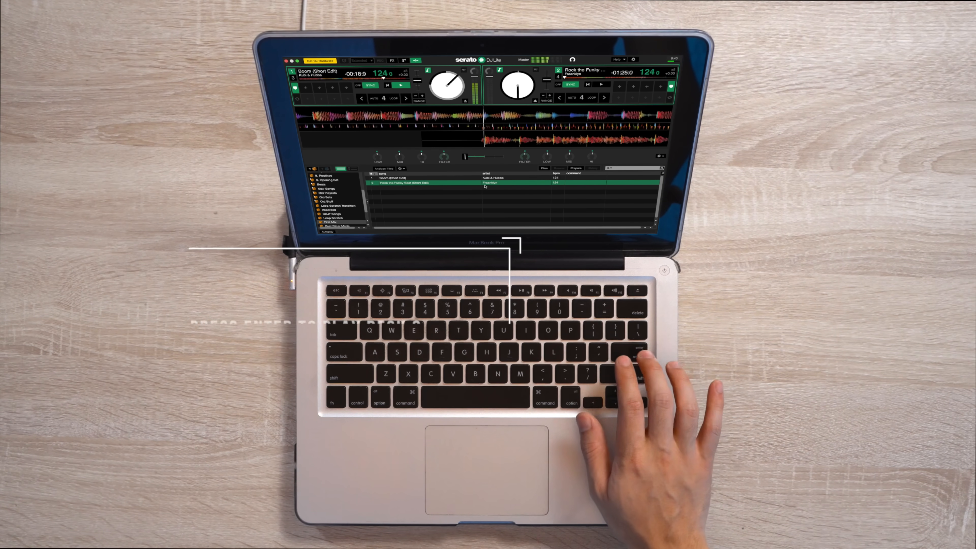
key(Return)
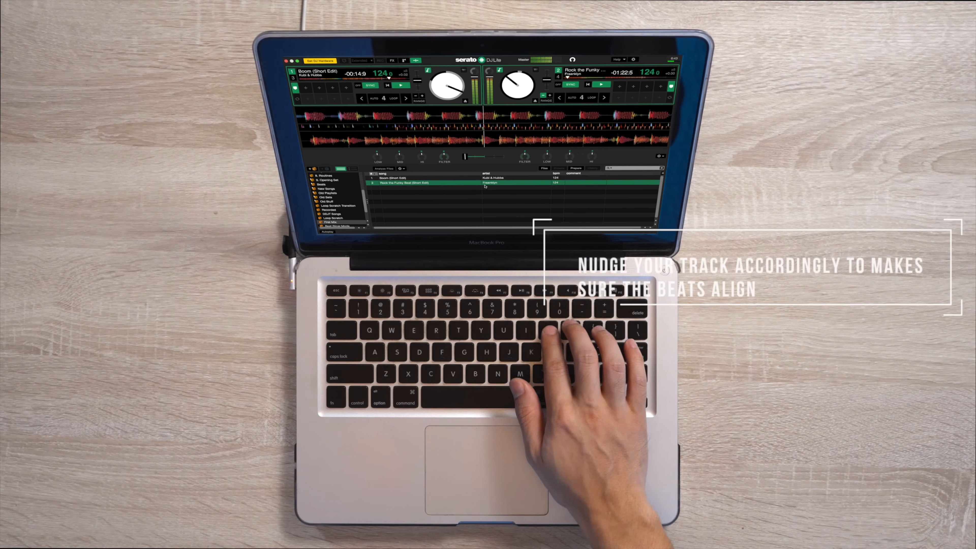
key(o)
key(p)
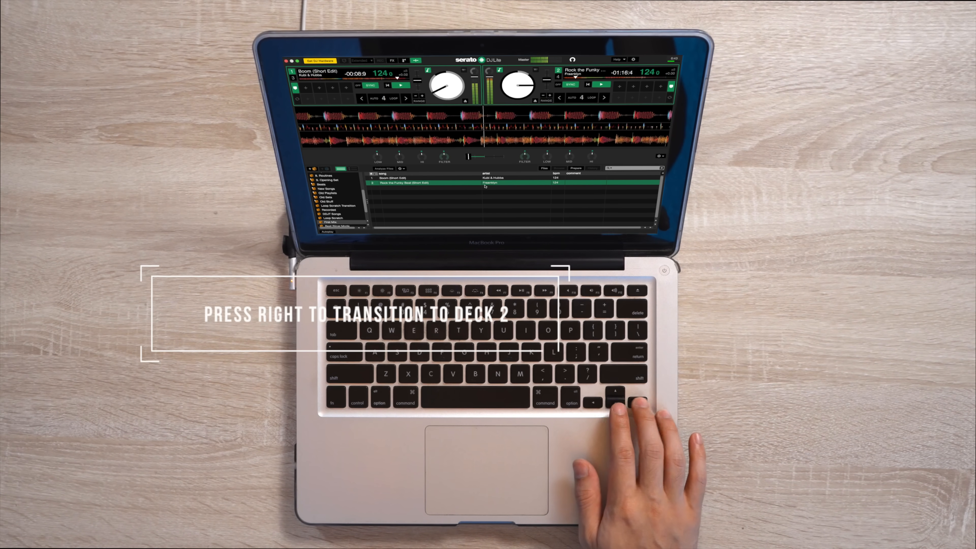
key(Right)
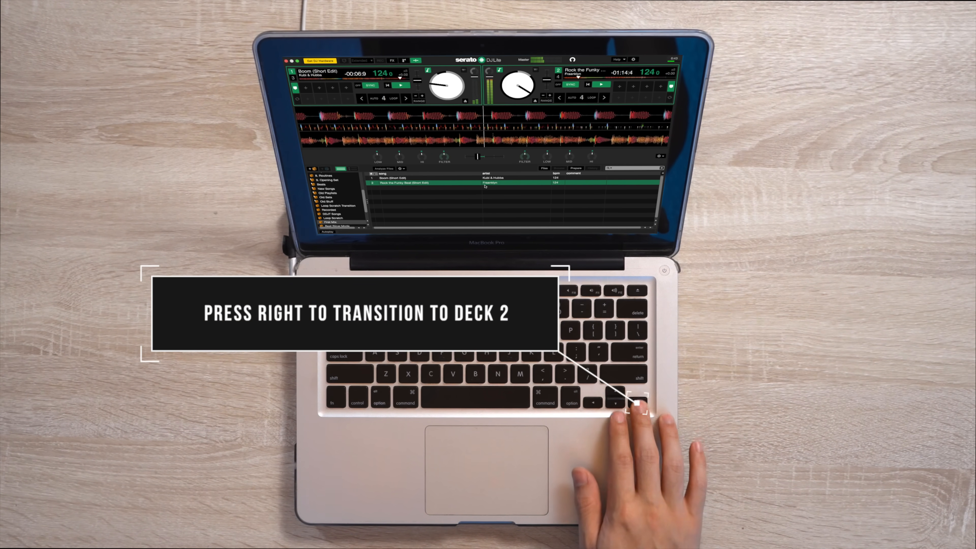